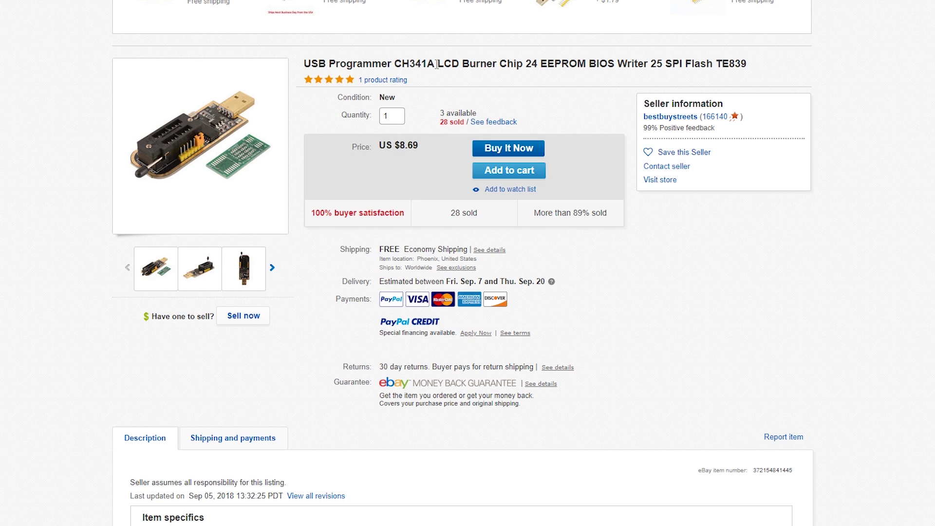
Step: Browse forward and back through the eBay CH341A programmer listing photos
mouse_move(191, 150)
left_click(272, 269)
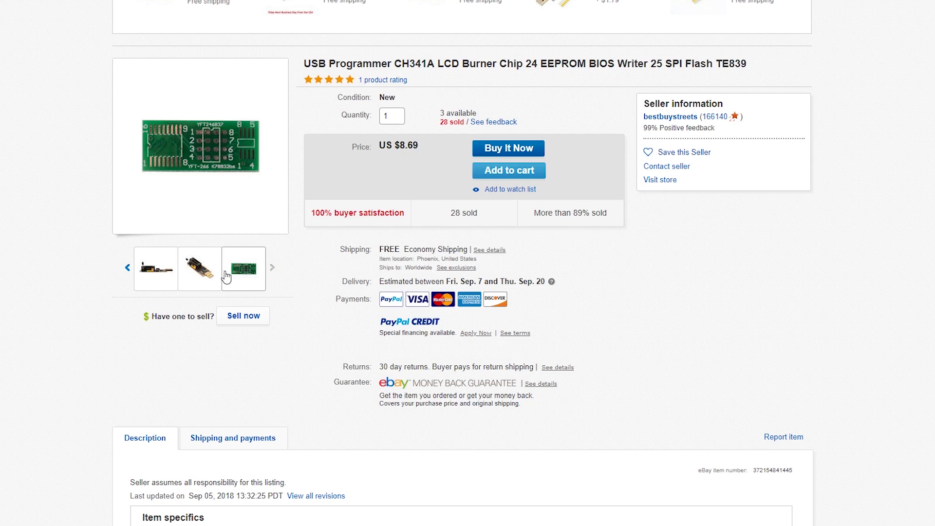
left_click(128, 267)
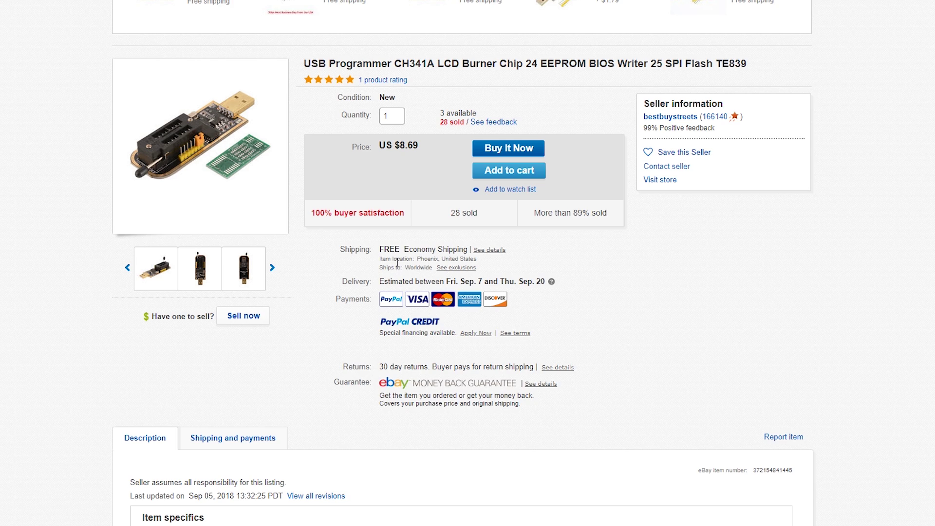
scroll(388, 217, "up", 1)
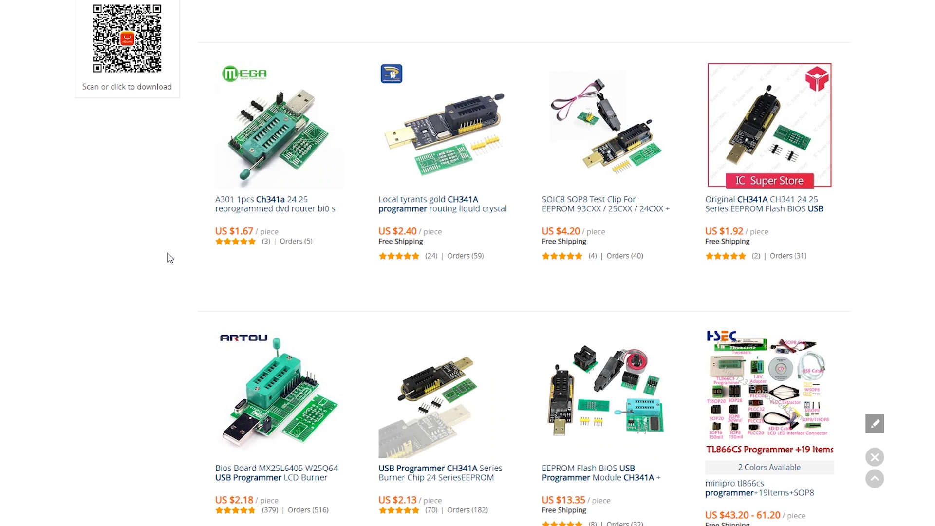
Step: Scroll through the AliExpress CH341A programmer results to compare listings from US $1.67
scroll(168, 254, "down", 2)
scroll(169, 259, "down", 3)
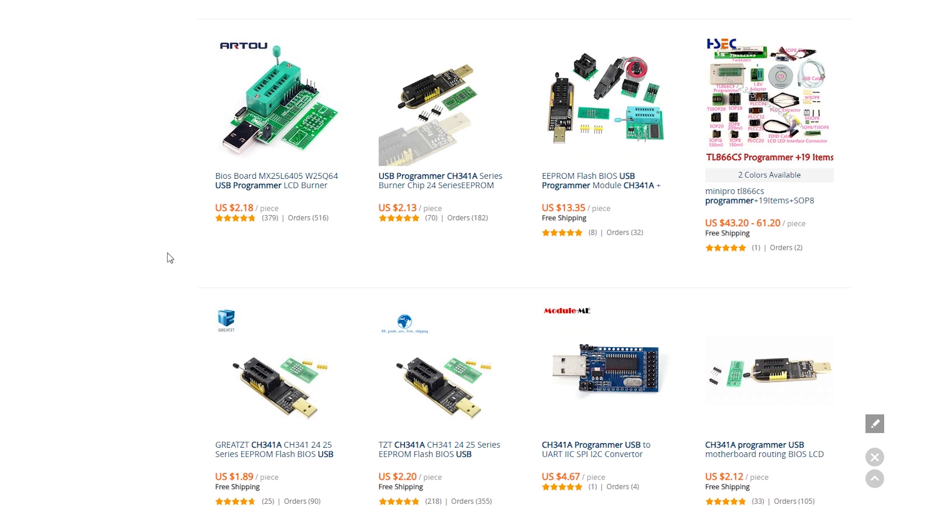
scroll(170, 257, "up", 10)
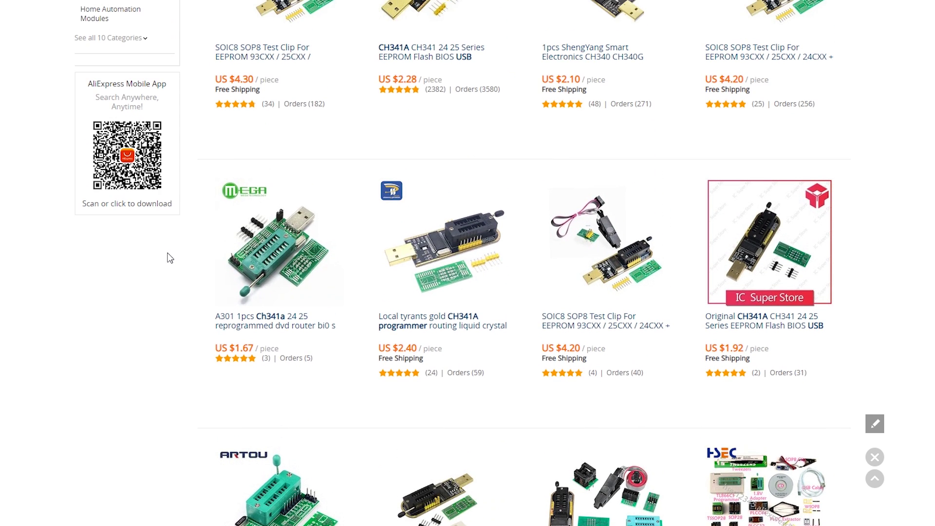
scroll(170, 256, "up", 1)
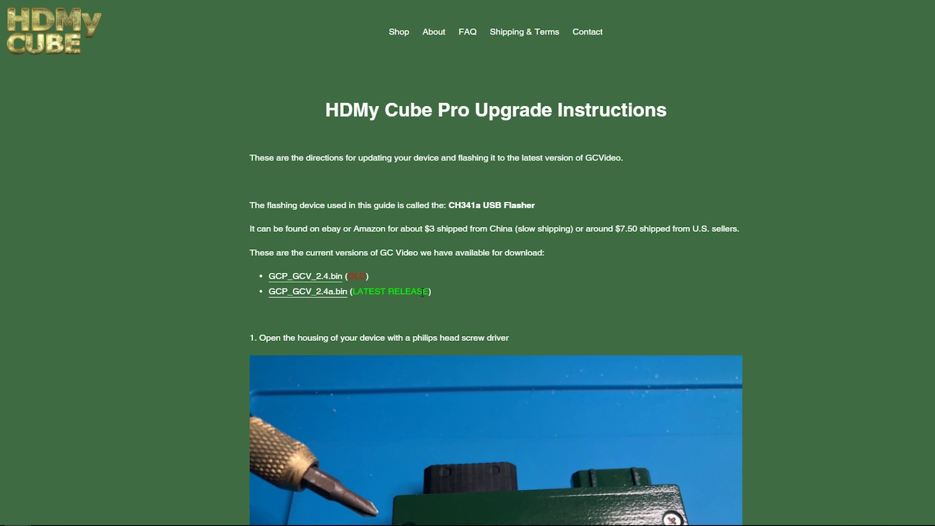
Step: Scroll the HDMy Cube Pro upgrade page past the GCP_GCV_2.4a.bin download to steps 1–2
scroll(422, 293, "down", 1)
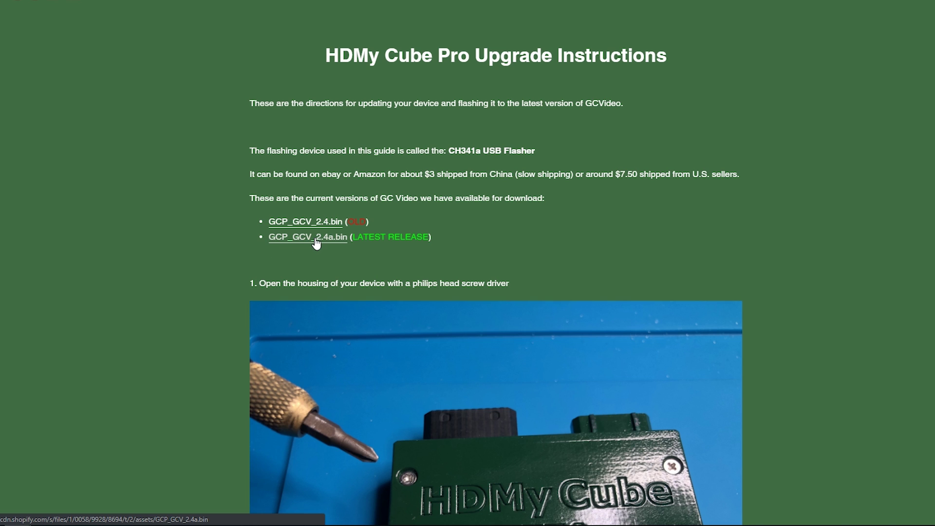
scroll(159, 65, "up", 1)
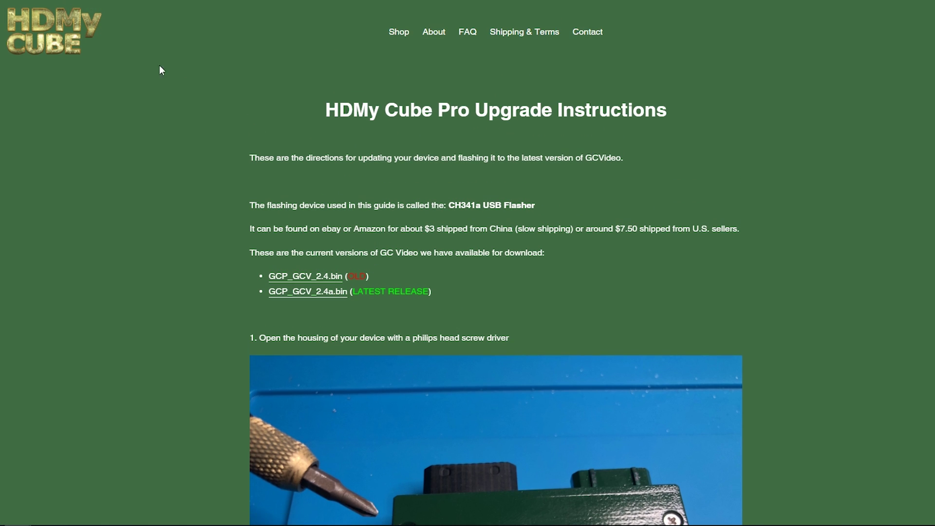
scroll(544, 244, "down", 1)
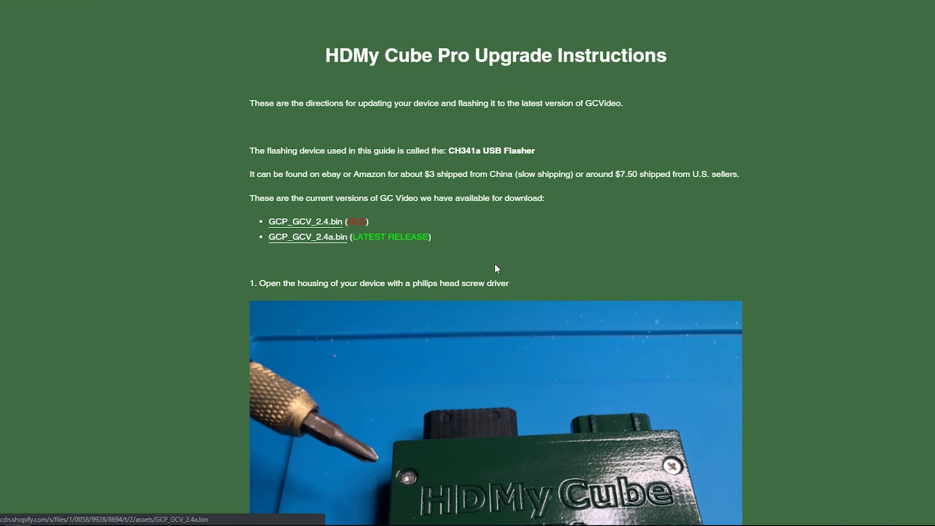
scroll(865, 295, "down", 4)
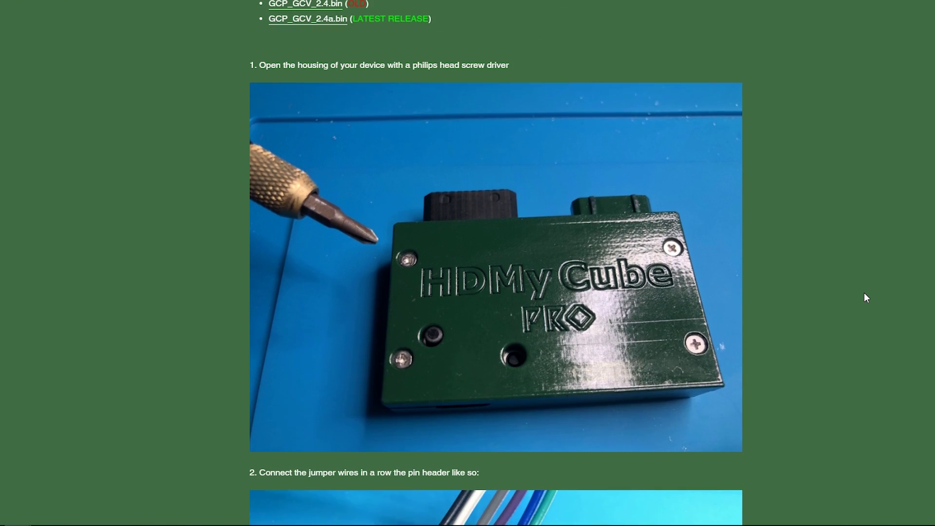
scroll(865, 294, "down", 8)
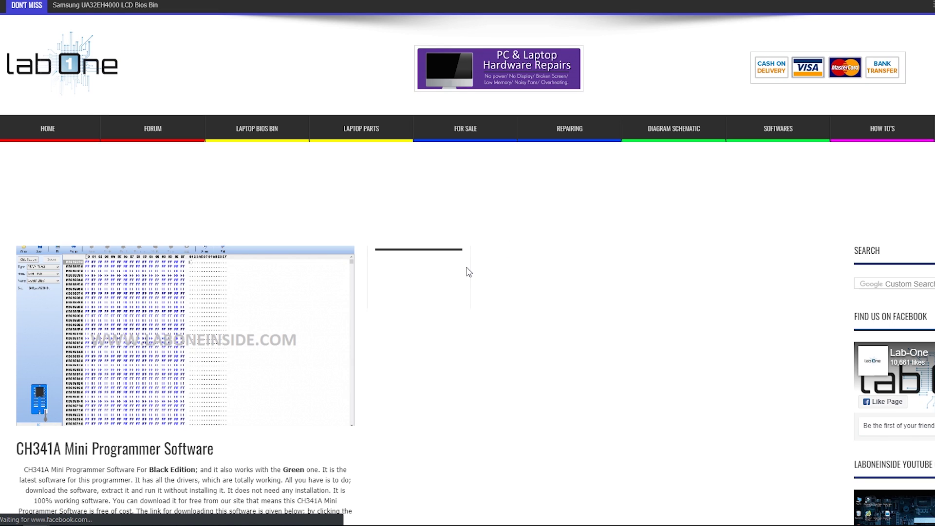
Step: Follow the article's DOWNLOAD FROM HERE button to the CH341A Mini Programmer (Black Edition) download
scroll(470, 272, "down", 5)
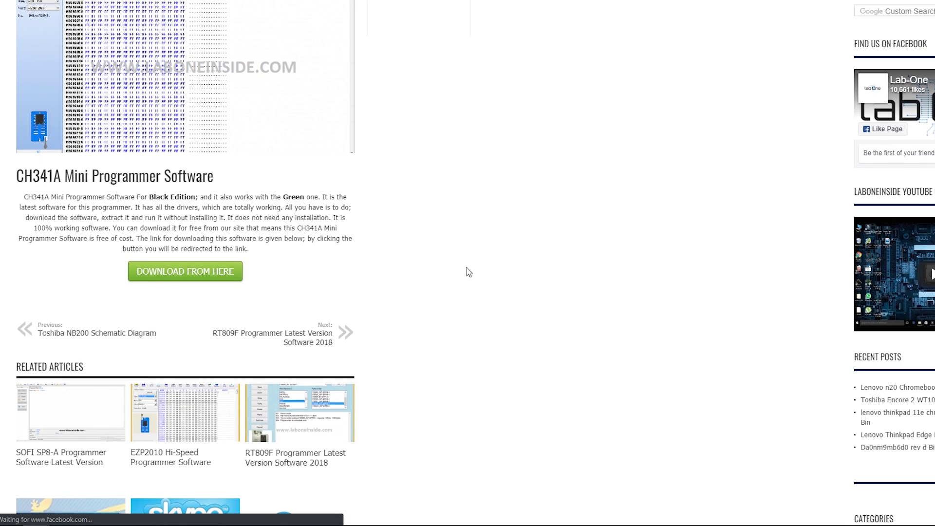
scroll(470, 272, "up", 2)
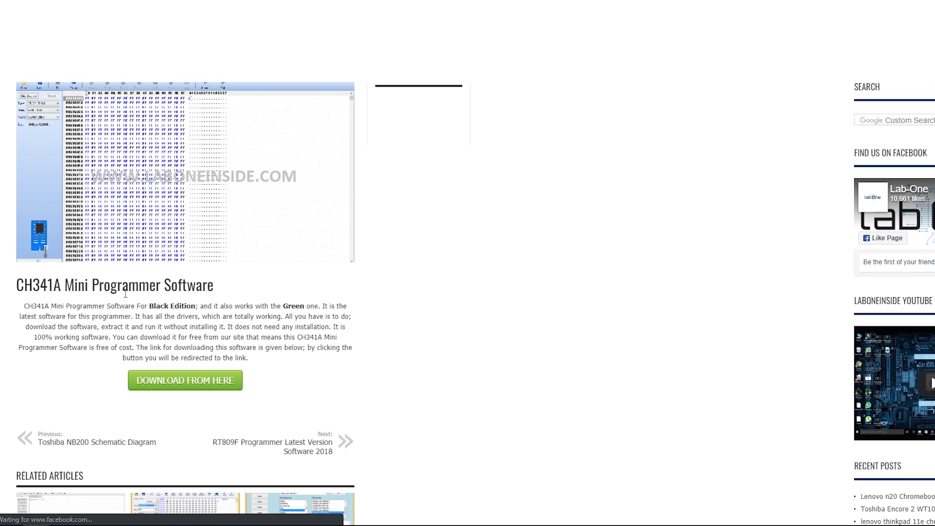
left_click(199, 390)
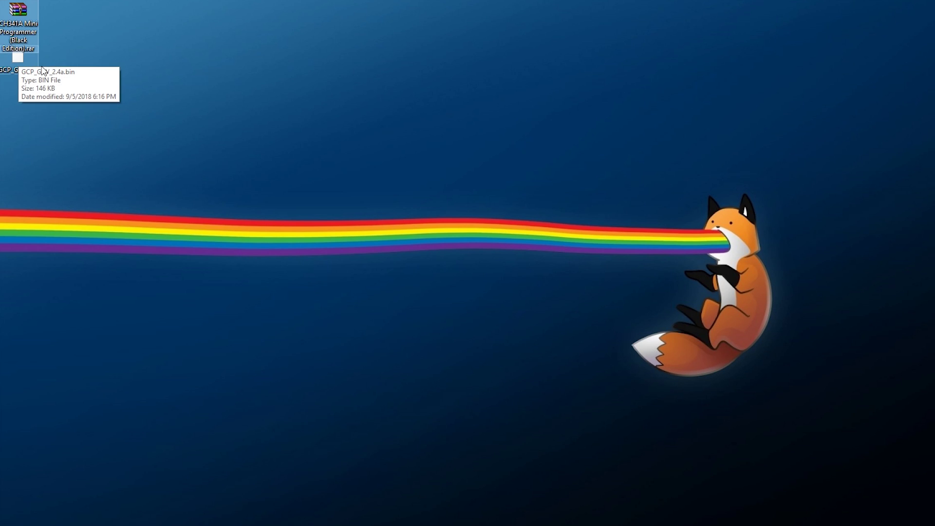
Step: Extract CH341A Mini Programmer (Black Edition).rar to the desktop and move GCP_GCV_2.4a.bin into its folder
right_click(18, 17)
left_click(73, 61)
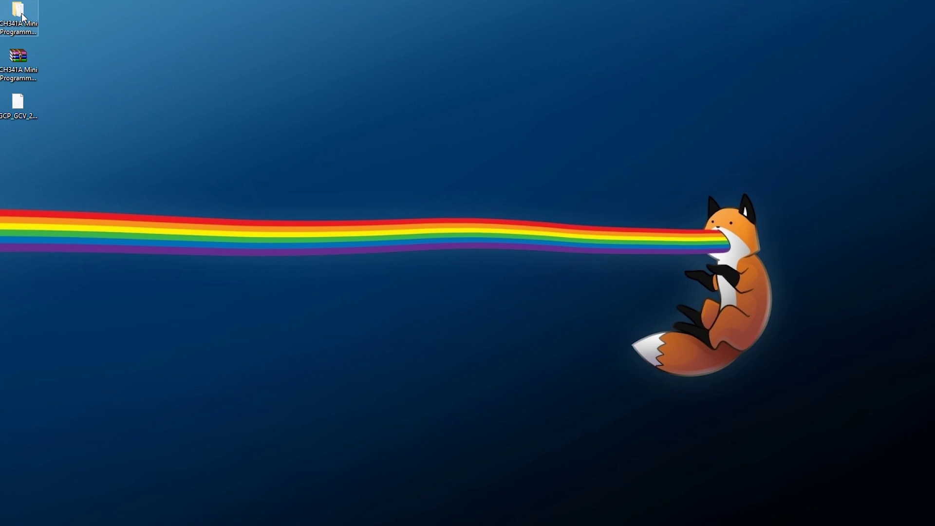
double_click(22, 17)
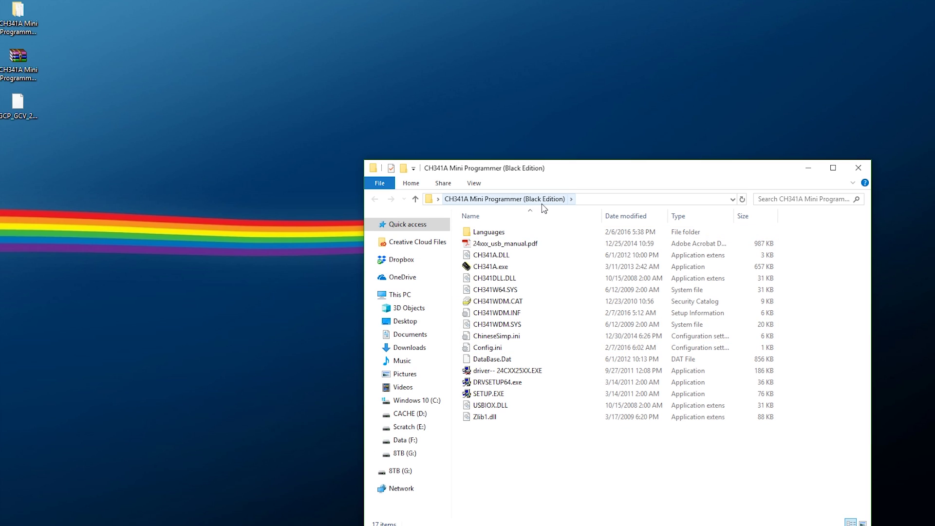
left_click_drag(17, 103, 510, 454)
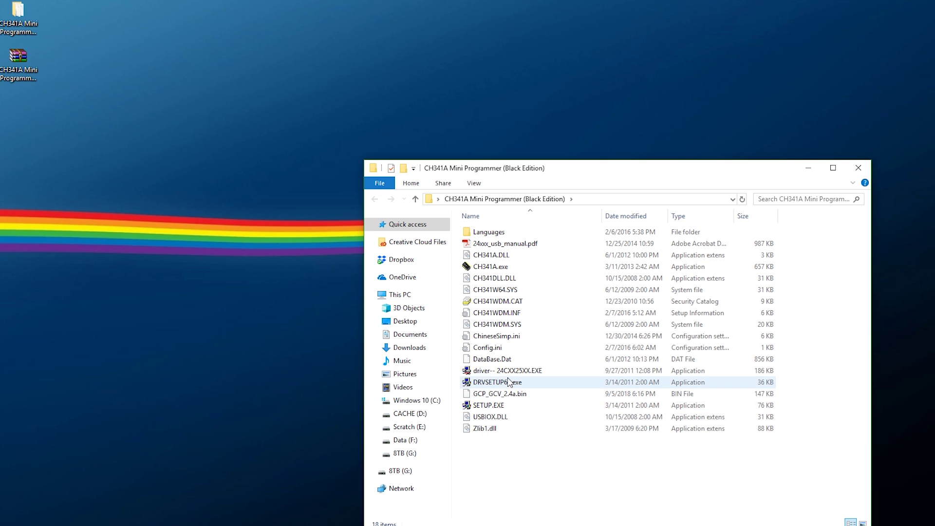
left_click(502, 386)
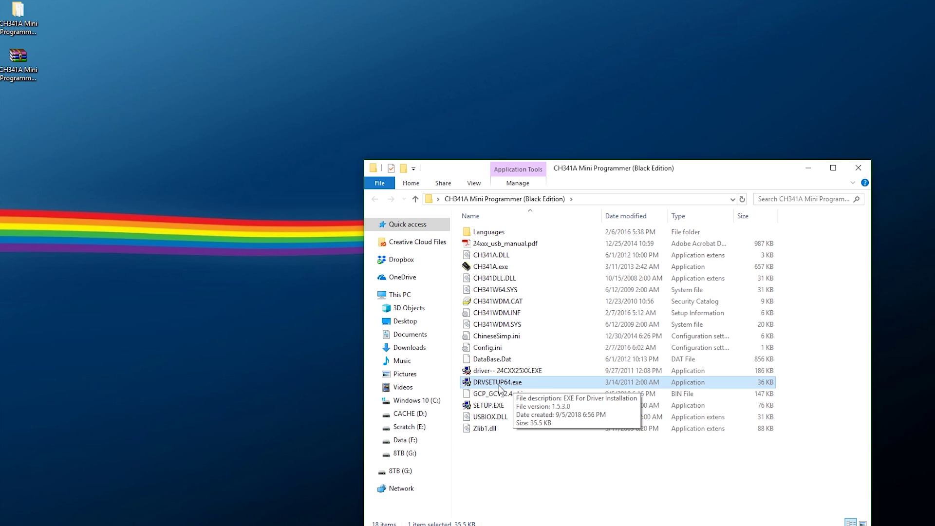
Step: Run DRVSETUP64.exe as administrator, then uninstall and reinstall the CH341A driver until it succeeds
right_click(487, 384)
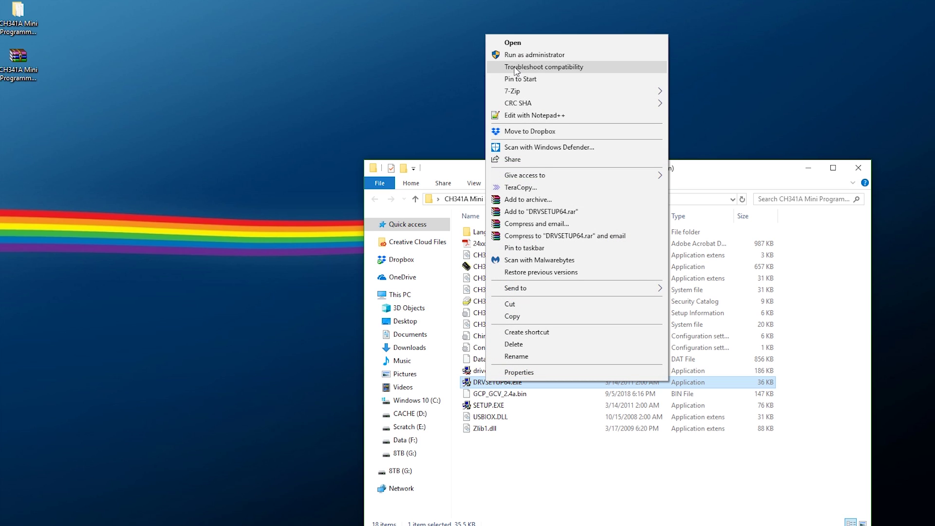
left_click(526, 55)
left_click(571, 446)
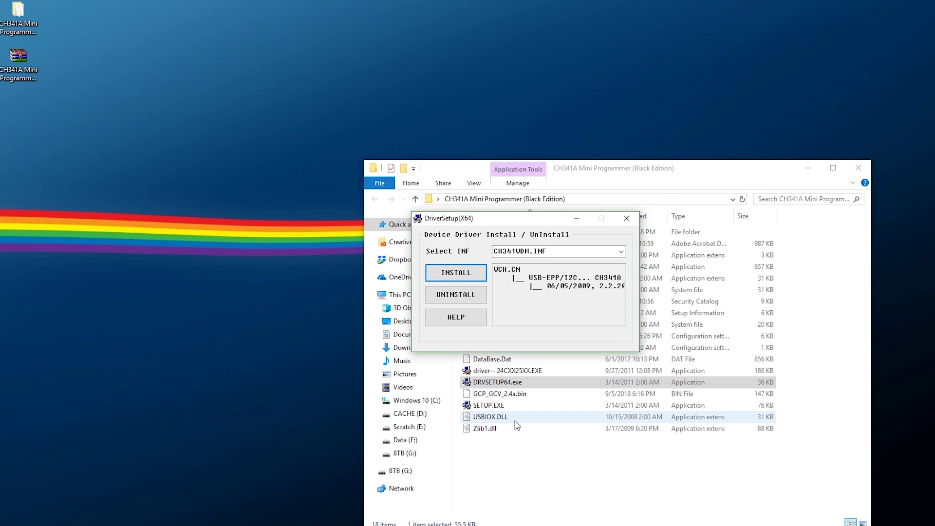
left_click(460, 273)
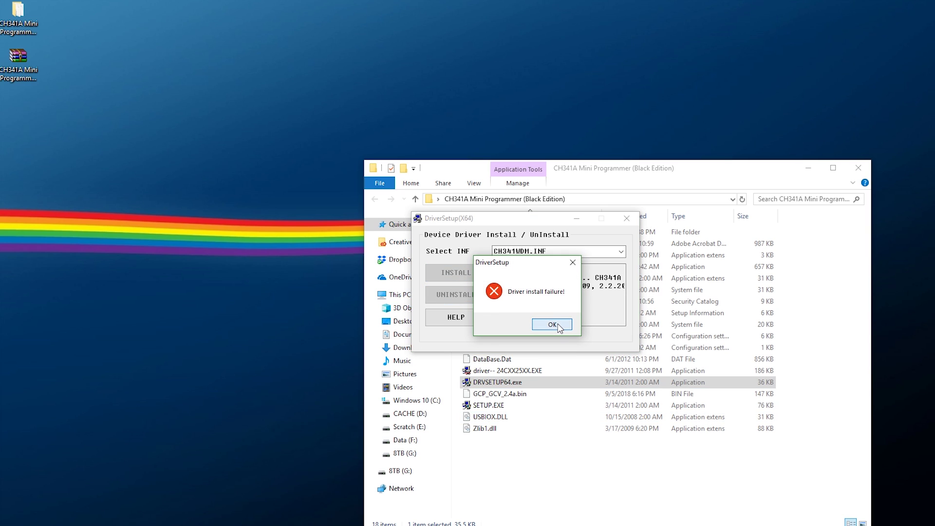
left_click(559, 326)
left_click(479, 301)
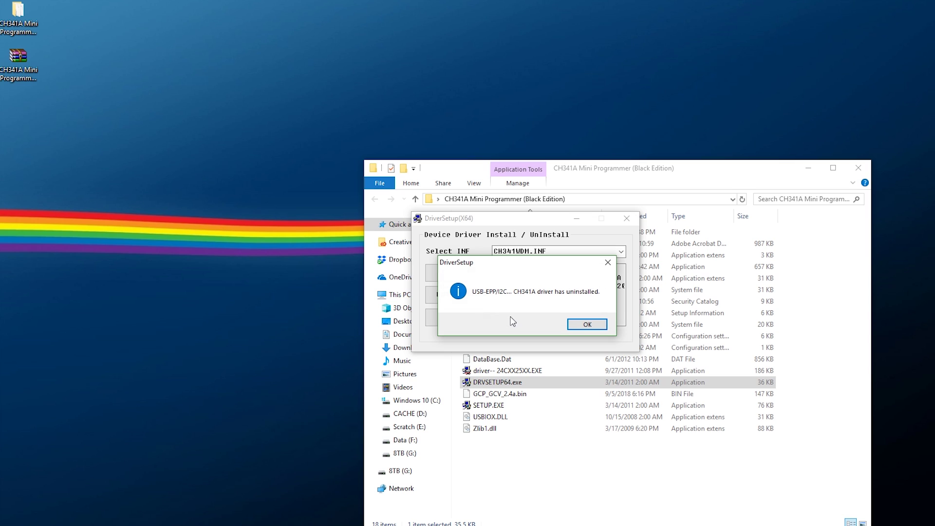
left_click(589, 325)
left_click(458, 273)
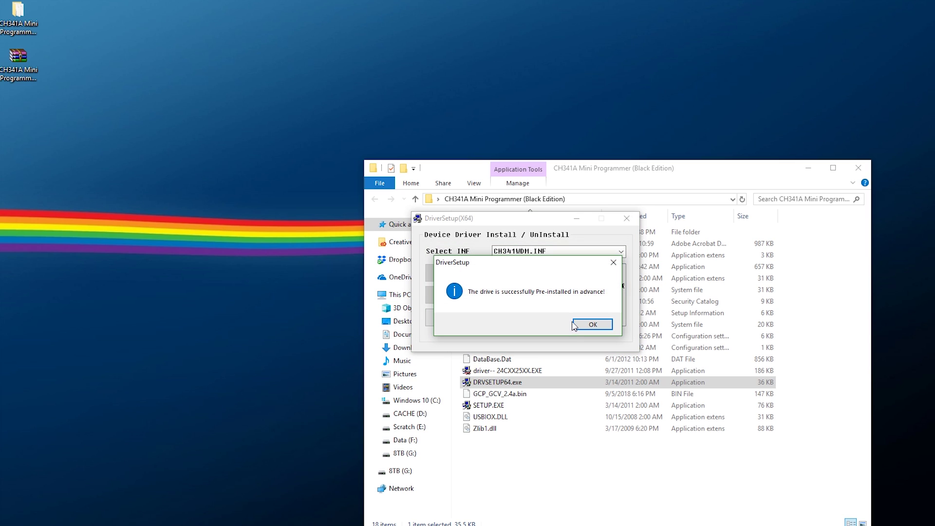
left_click(589, 324)
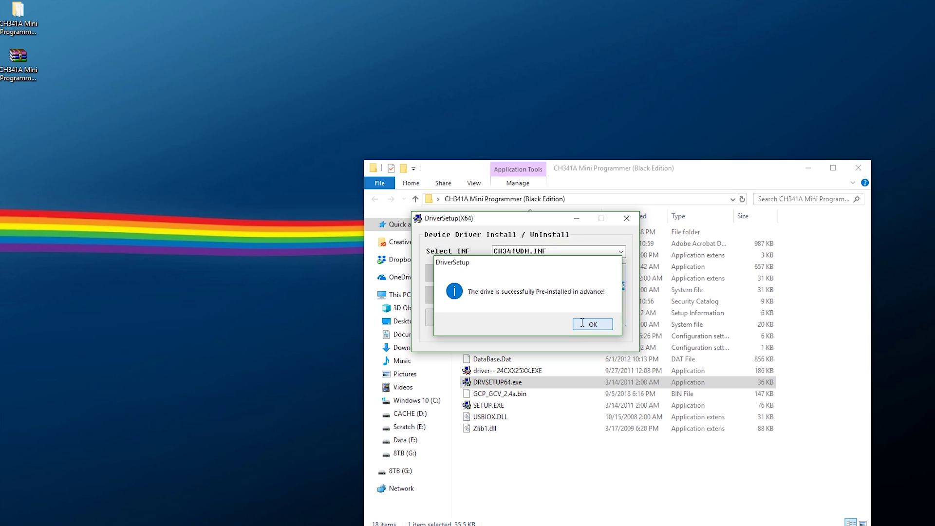
left_click(627, 218)
Step: Run driver-- 24CXX25XX.EXE as administrator, then close its CH341A DriverSetup window
left_click(533, 371)
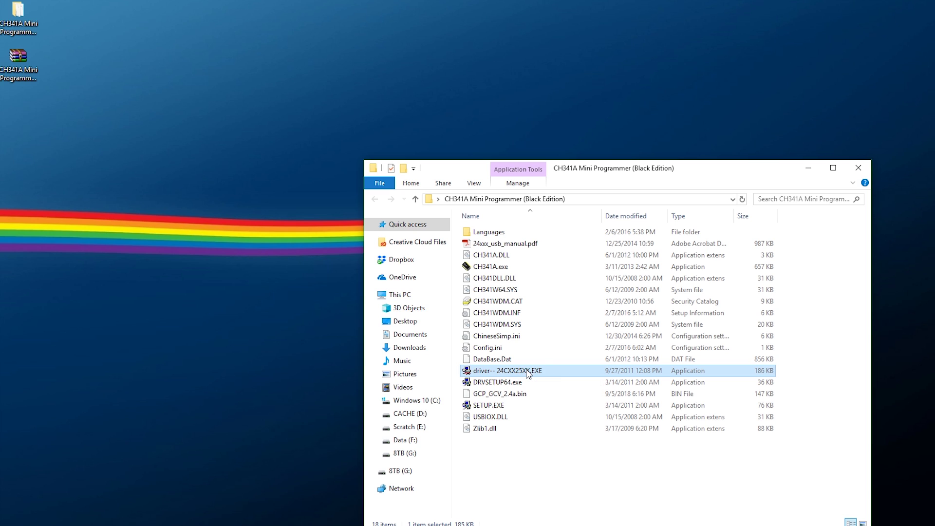
right_click(527, 372)
left_click(602, 195)
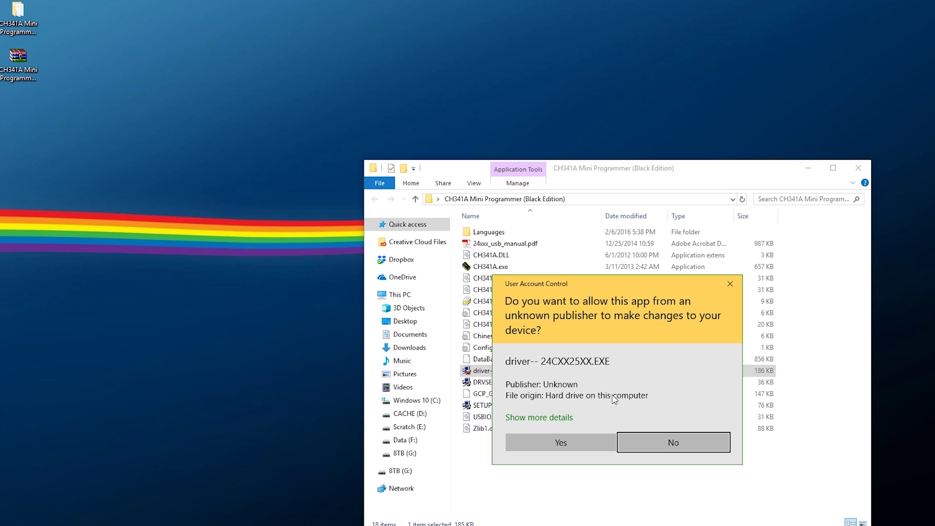
left_click(577, 443)
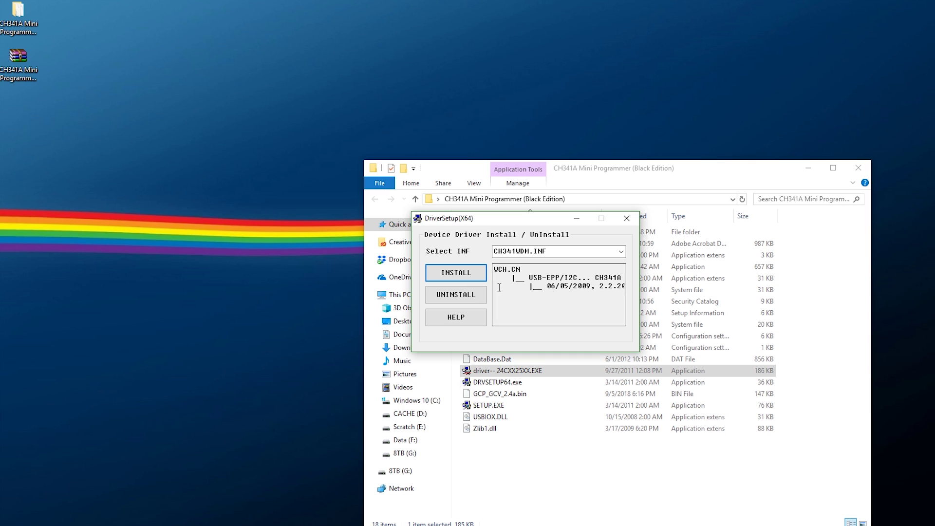
left_click(627, 219)
left_click(523, 385)
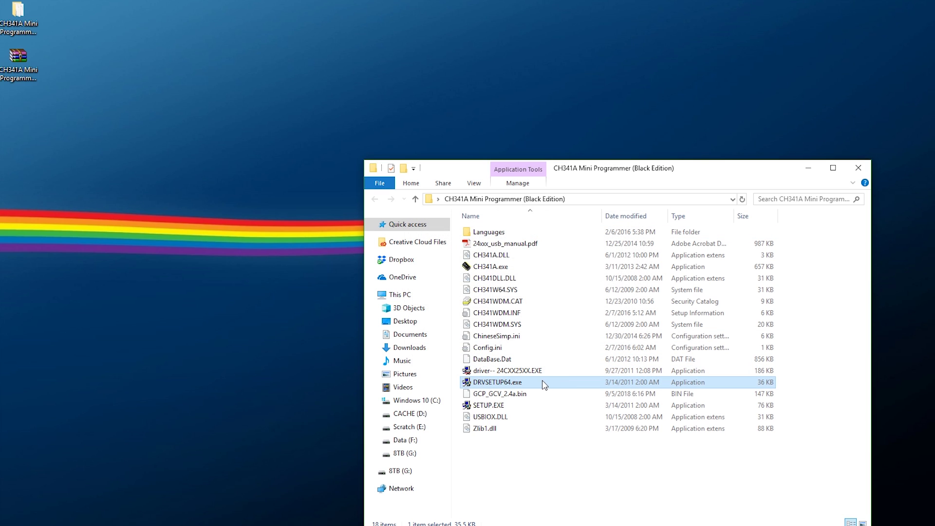
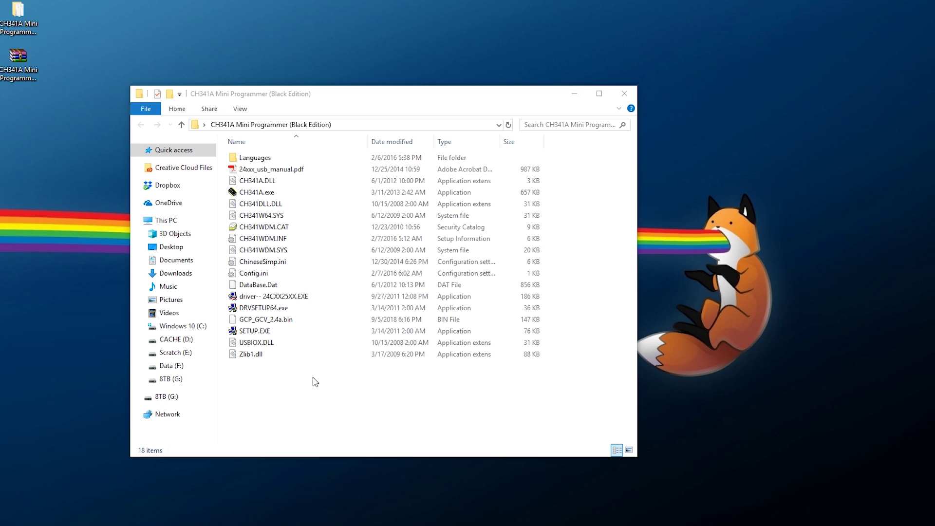
Step: Launch CH341A.exe as administrator and approve the UAC prompt
left_click(267, 193)
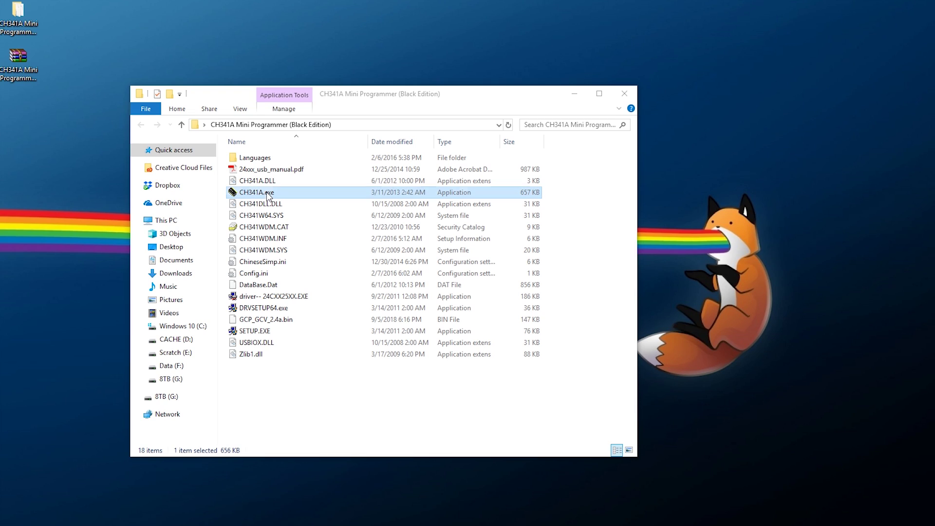
right_click(267, 194)
left_click(311, 214)
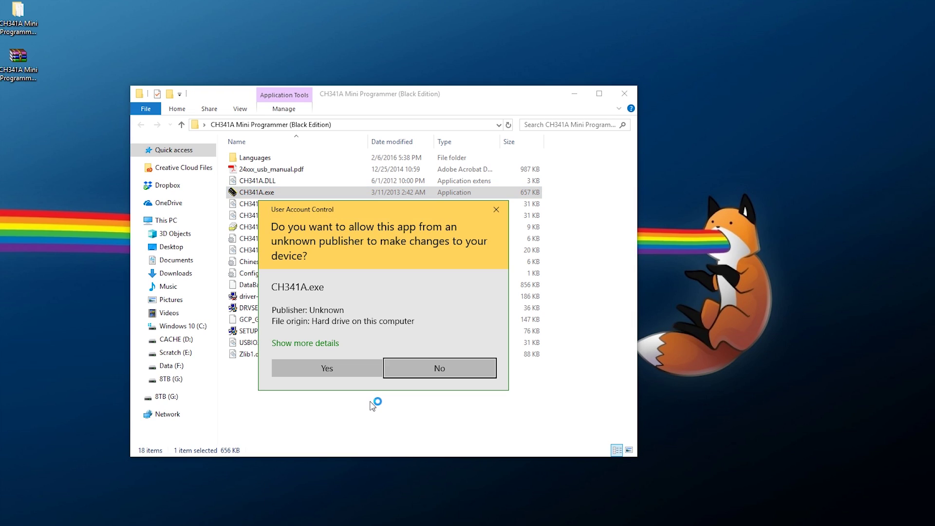
left_click(334, 370)
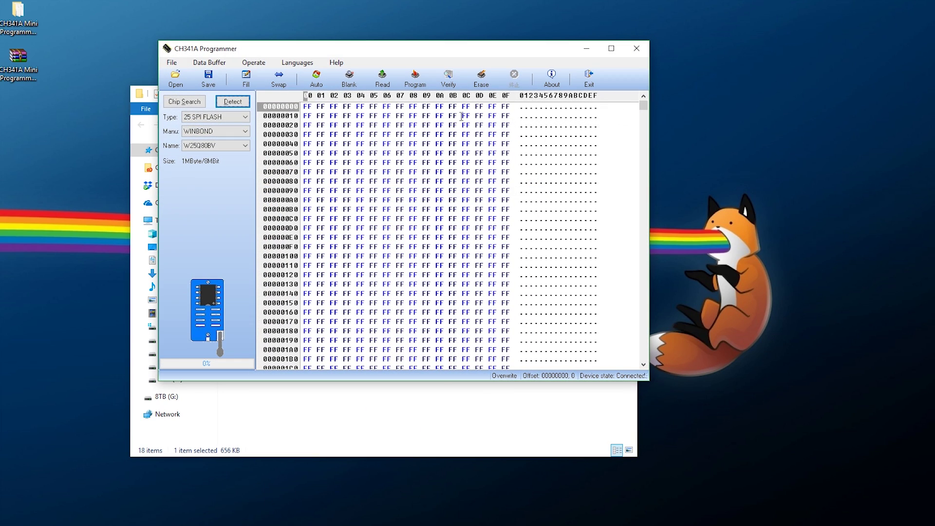
Step: Detect the chip with manufacturer MXIC to identify the MX25V4005, 512KByte/4MBit
left_click_drag(437, 57, 414, 91)
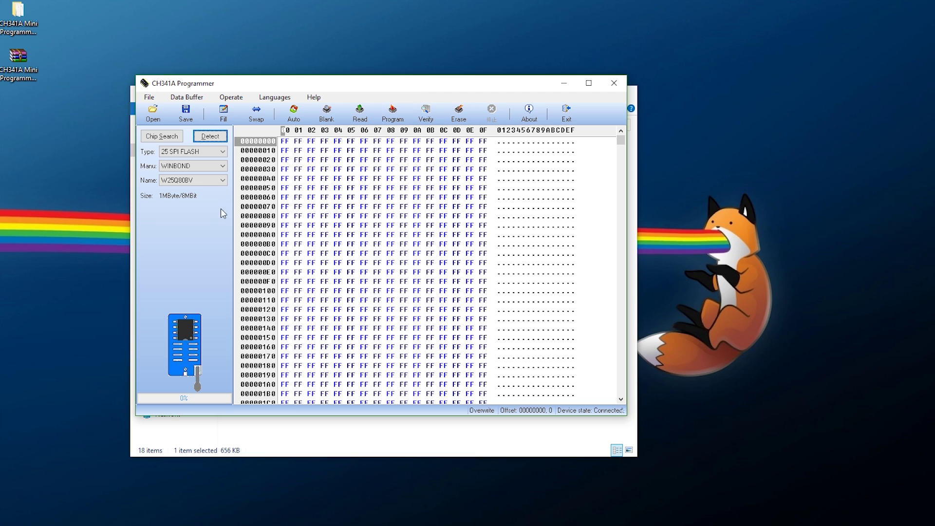
left_click(195, 140)
left_click(179, 167)
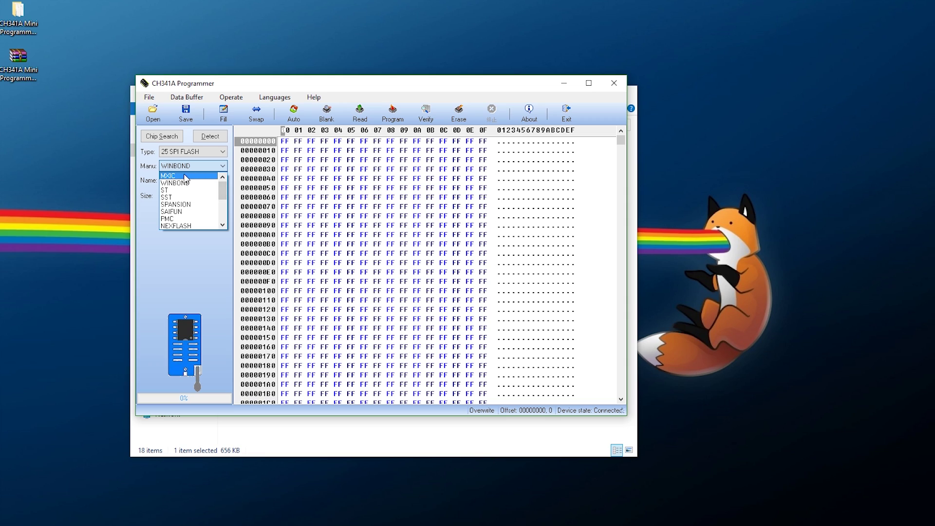
left_click(187, 175)
left_click(208, 138)
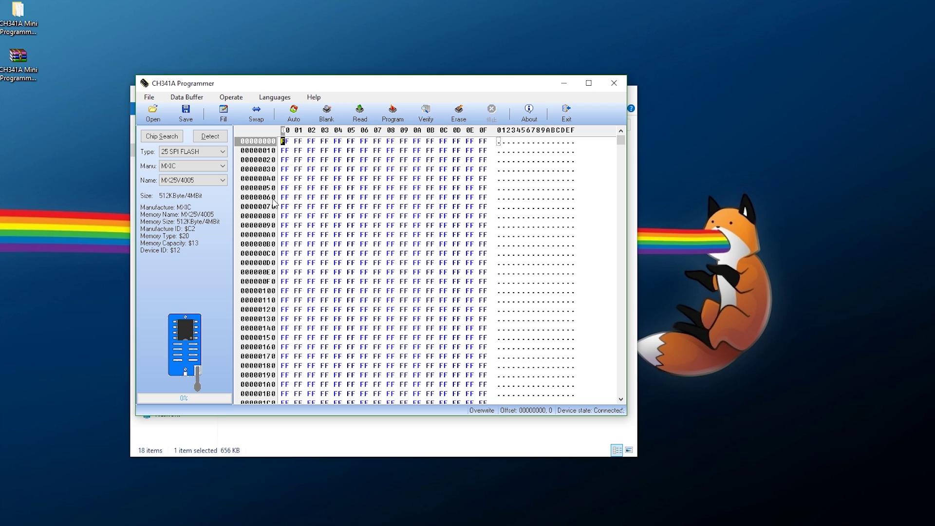
Step: Read the MX25V4005's 524288 bytes into the buffer, then erase the chip
left_click(361, 115)
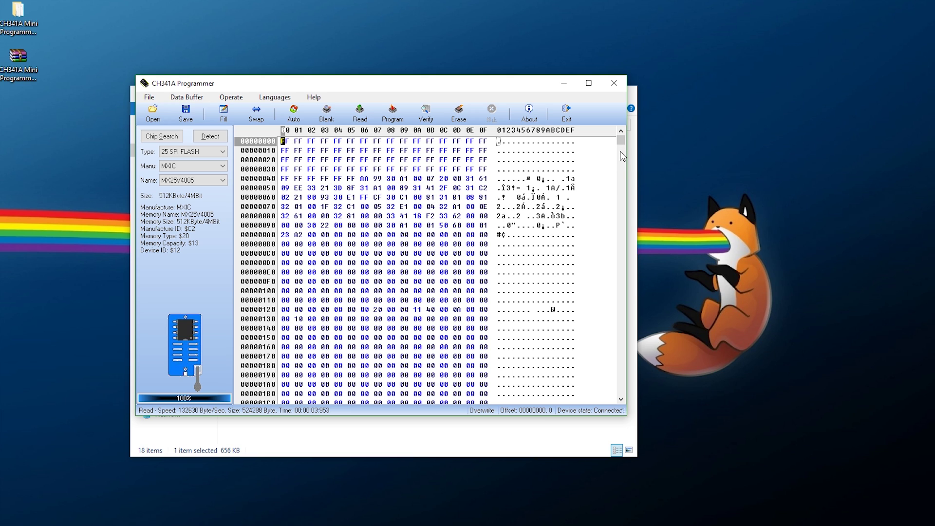
mouse_move(621, 143)
left_mouse_down()
mouse_move(618, 387)
mouse_move(613, 198)
mouse_move(622, 140)
left_mouse_up()
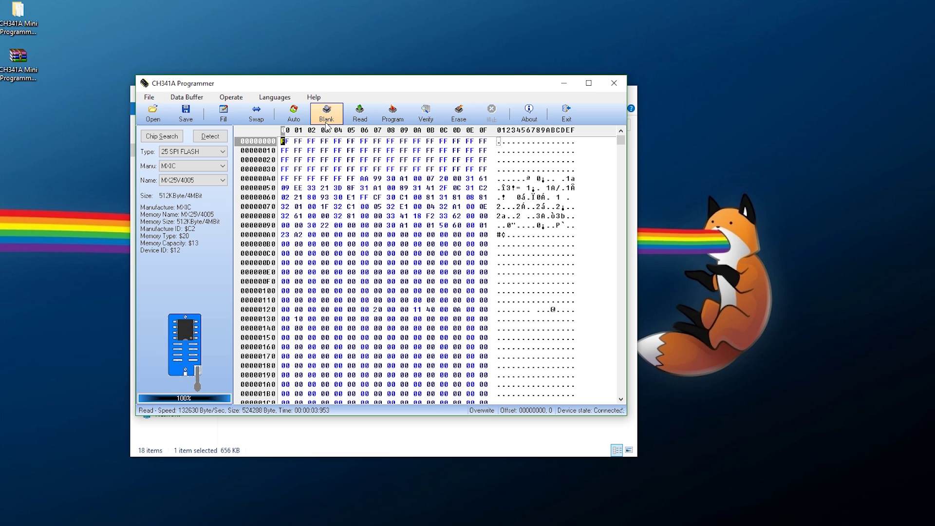
left_click(460, 113)
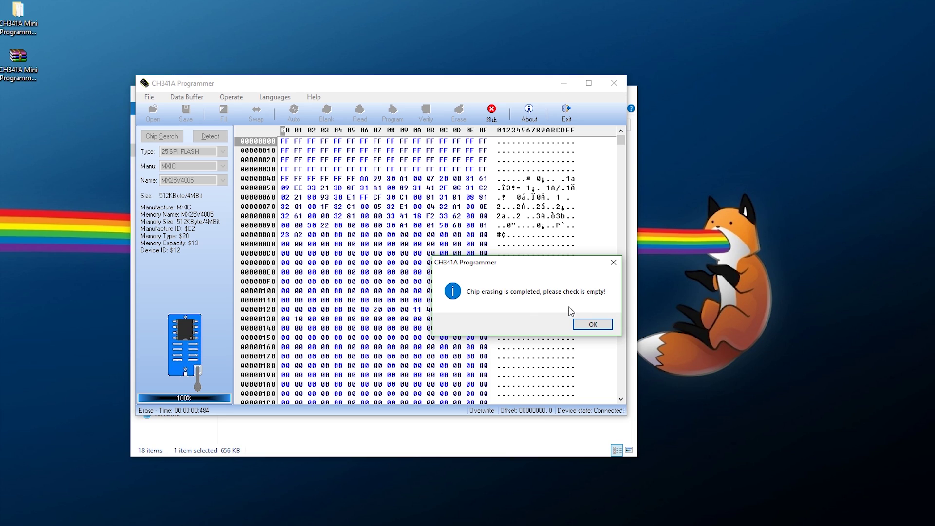
Step: Confirm the erase, read the chip back as all FF, and open the file picker
left_click(593, 325)
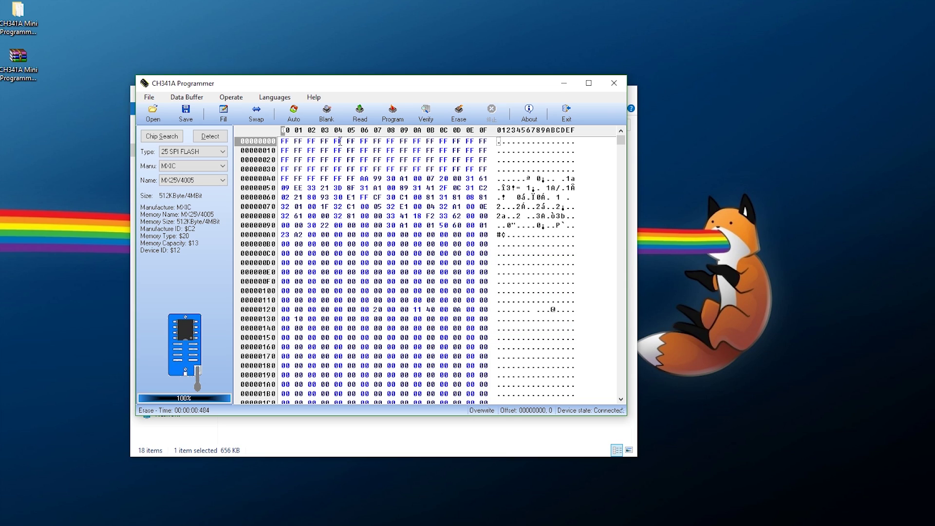
left_click(360, 113)
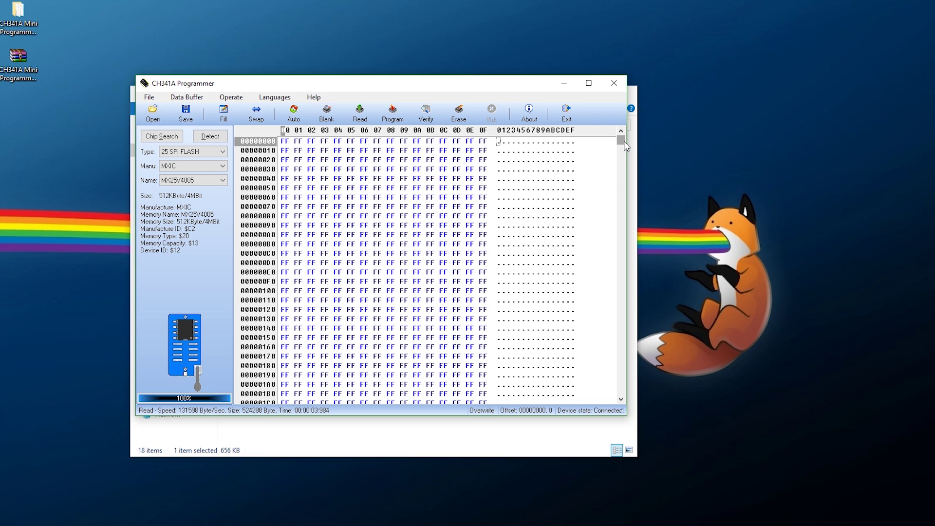
mouse_move(622, 142)
left_mouse_down()
mouse_move(627, 329)
mouse_move(608, 141)
left_mouse_up()
left_click(153, 115)
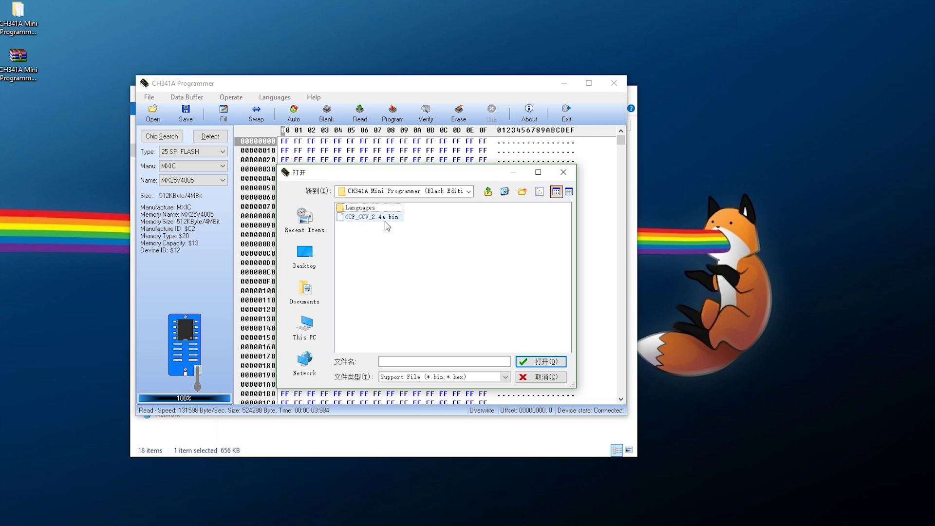
Step: Load GCP_GCV_2.4a.bin, write it to the chip, and verify it matches
double_click(374, 218)
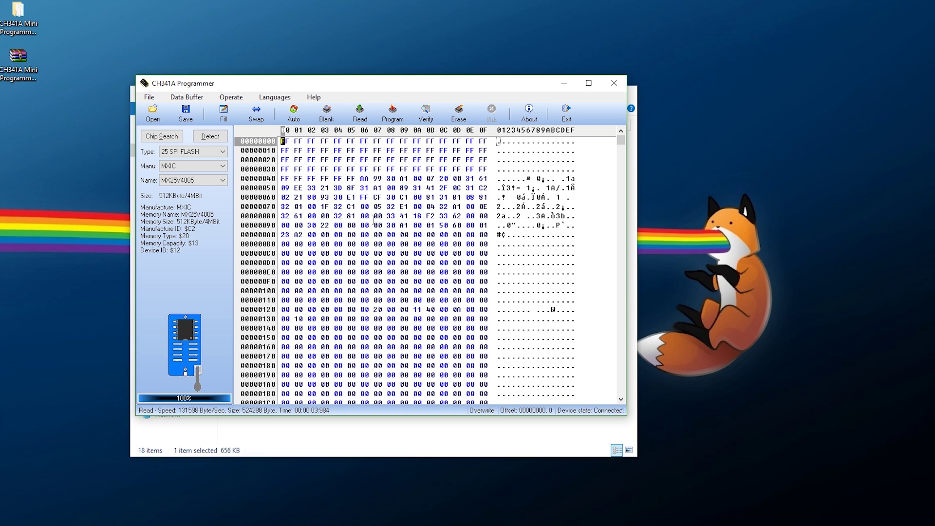
left_click(394, 116)
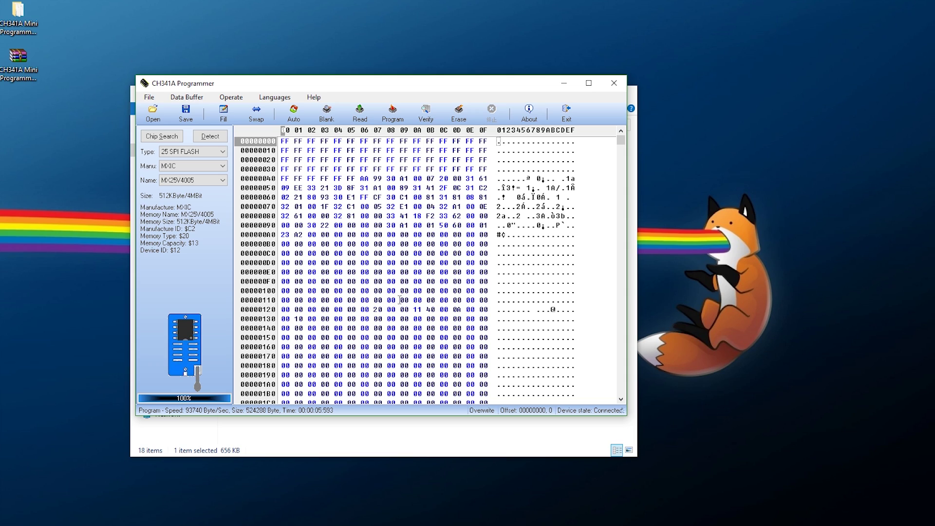
left_click(426, 111)
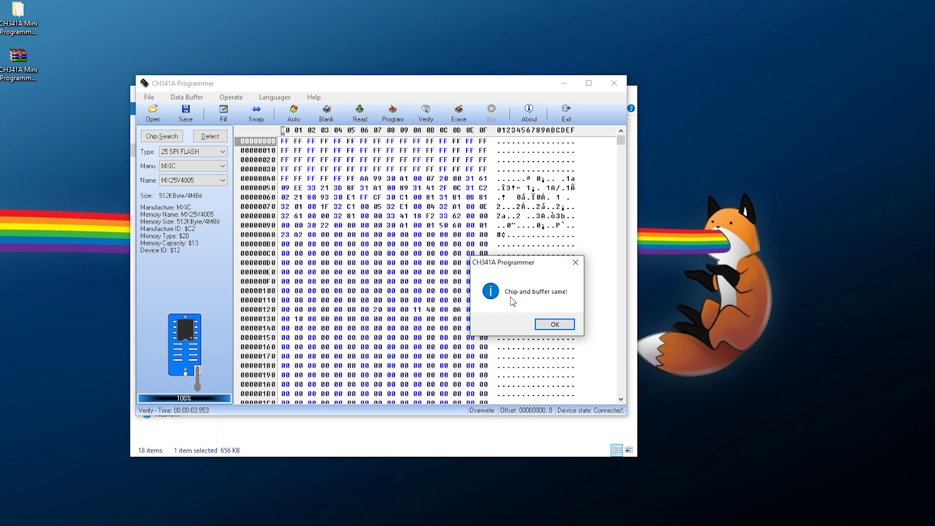
left_click(554, 324)
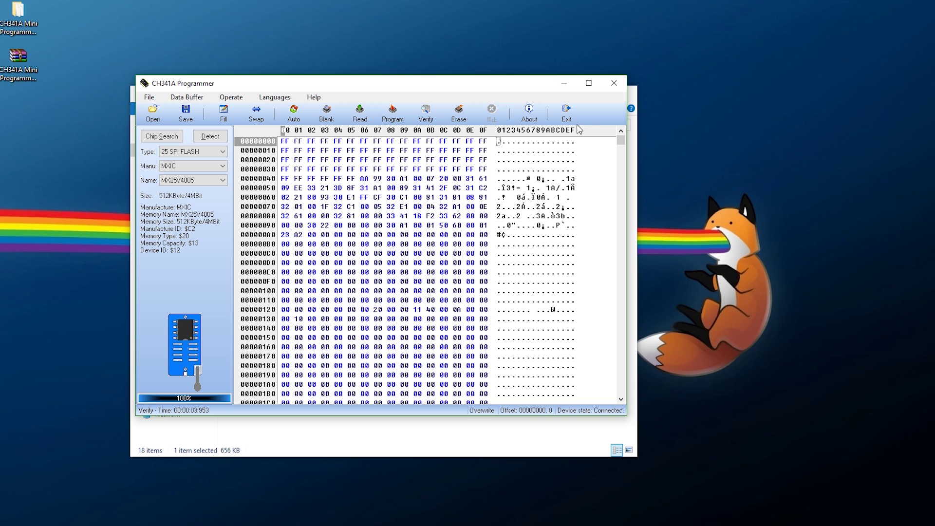
Step: Relaunch CH341A.exe as administrator and approve the UAC prompt
left_click(613, 84)
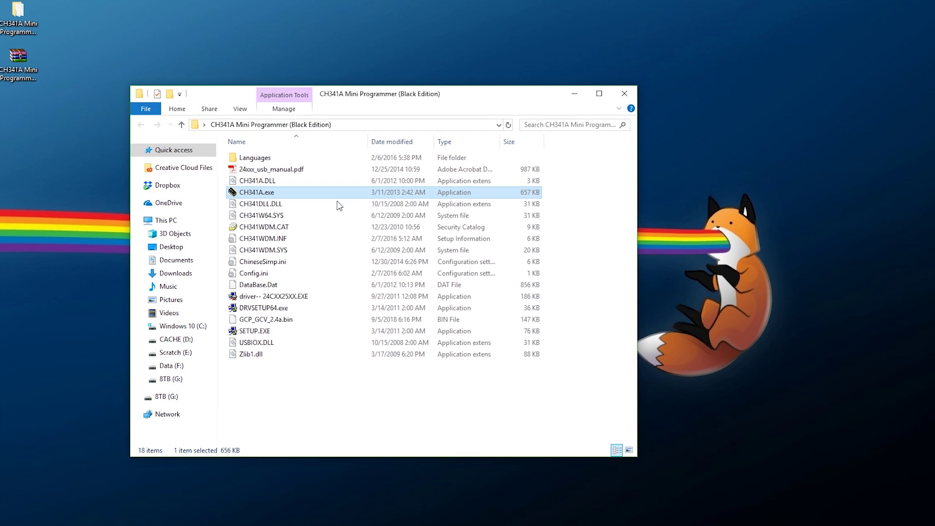
right_click(272, 194)
left_click(318, 212)
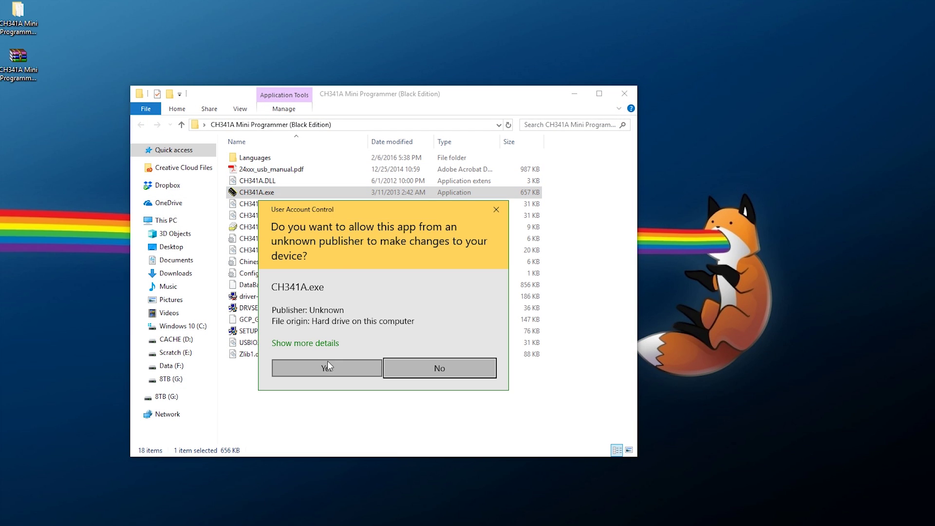
left_click(328, 363)
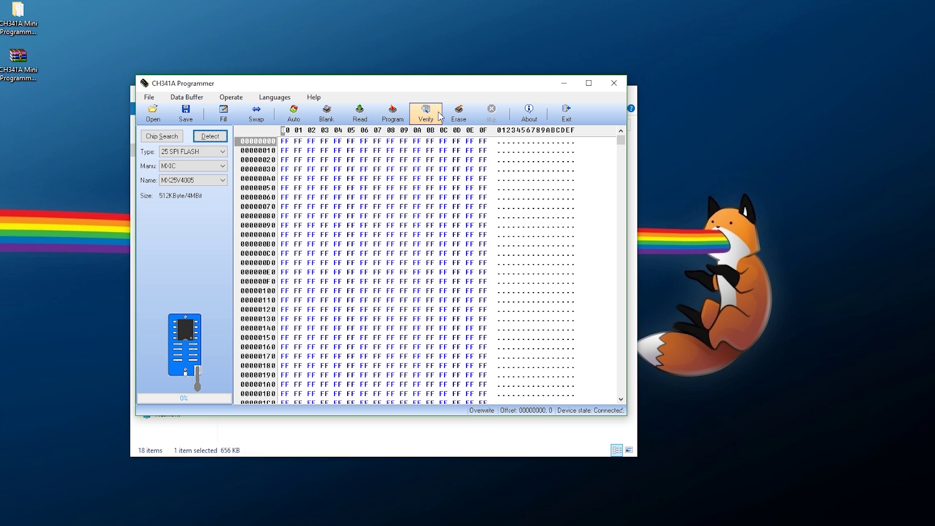
Step: Read the chip's 524288 bytes back into the buffer, then exit the programmer
left_click(360, 113)
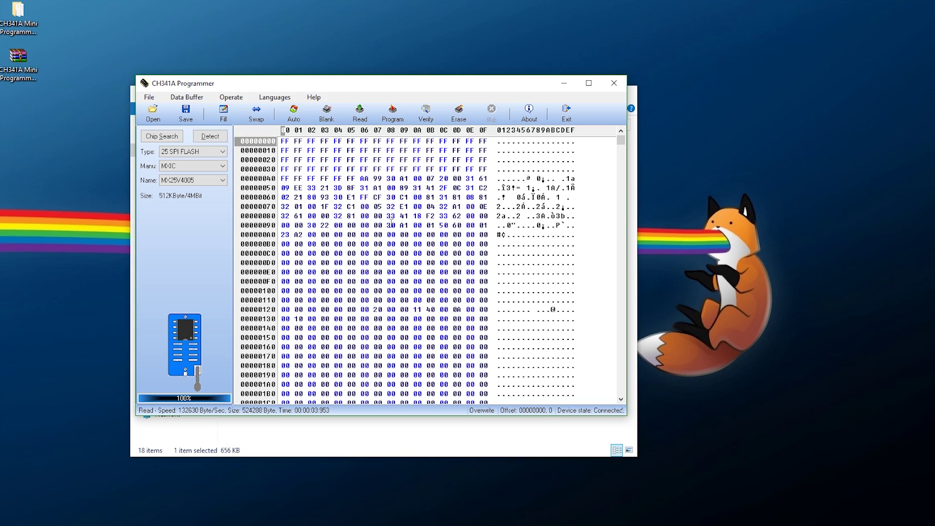
mouse_move(623, 143)
left_mouse_down()
mouse_move(622, 195)
mouse_move(615, 140)
left_mouse_up()
left_click(566, 112)
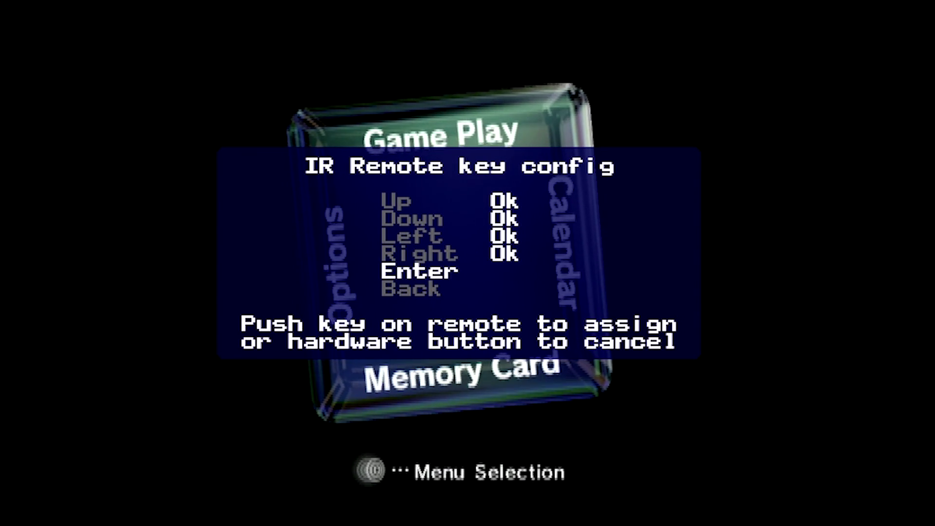
Step: Close the IR remote key config and browse the OSD and Picture settings submenus
key("Return")
key("Return")
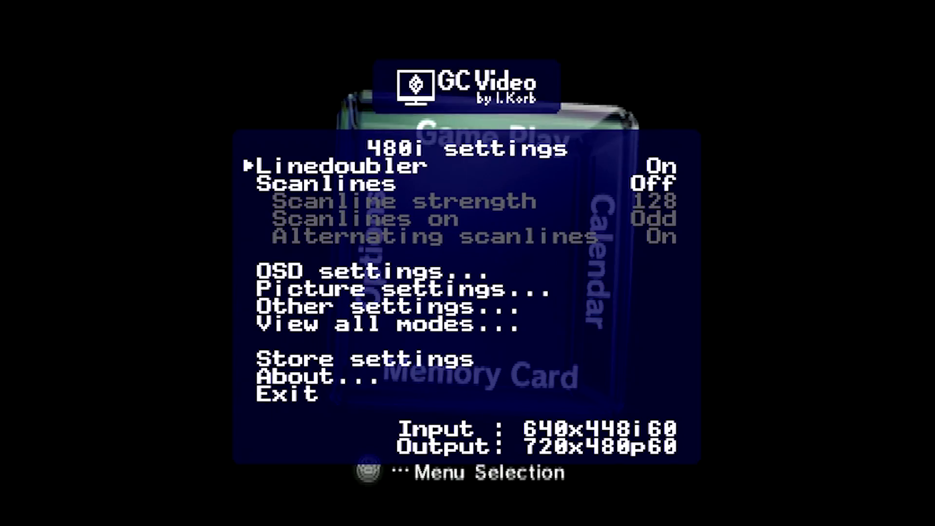
key("Down")
key("Down")
key("Down")
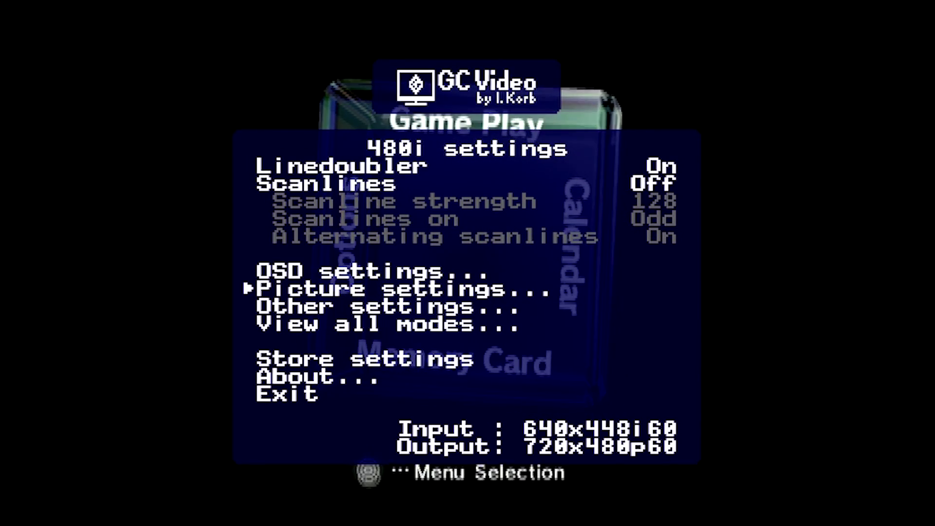
key("Up")
key("Return")
key("Escape")
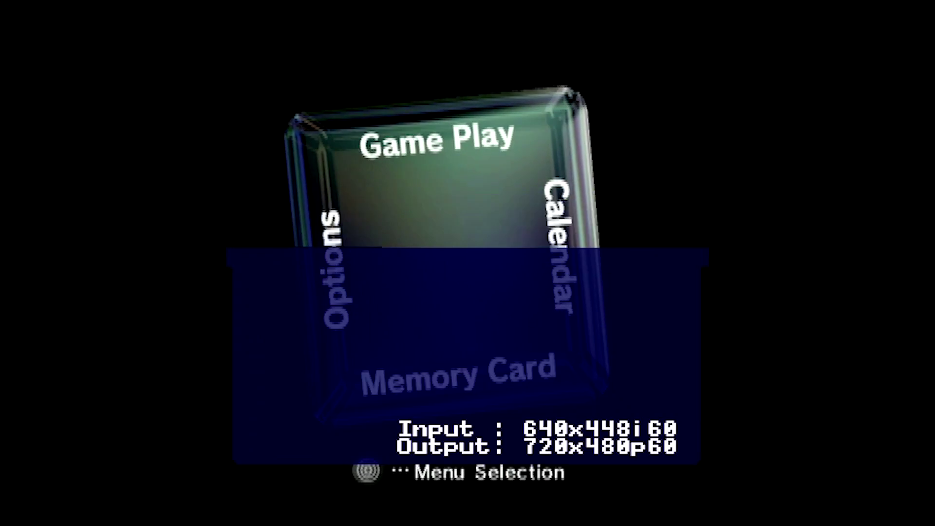
key("Down")
key("Return")
key("Up")
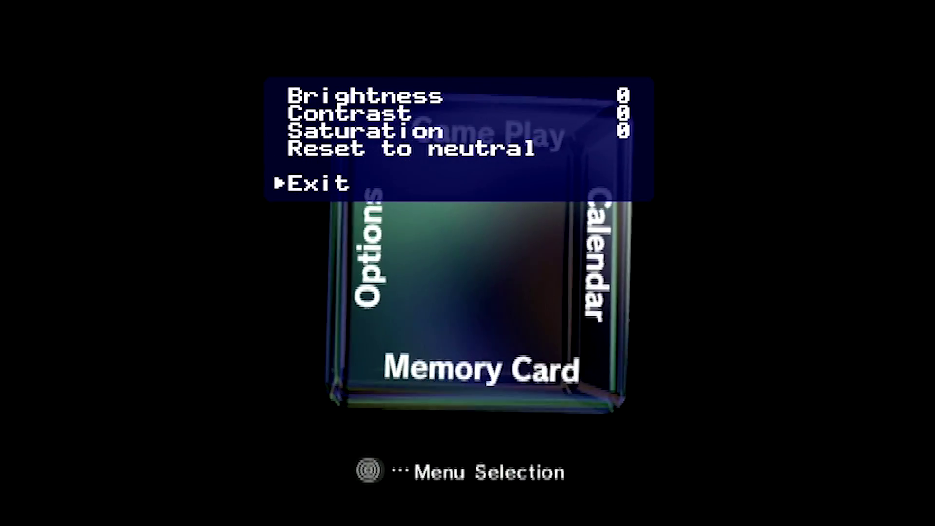
key("Return")
Step: Set Enhanced DVI mode to On in Other settings, then choose Store settings
key("Down")
key("Return")
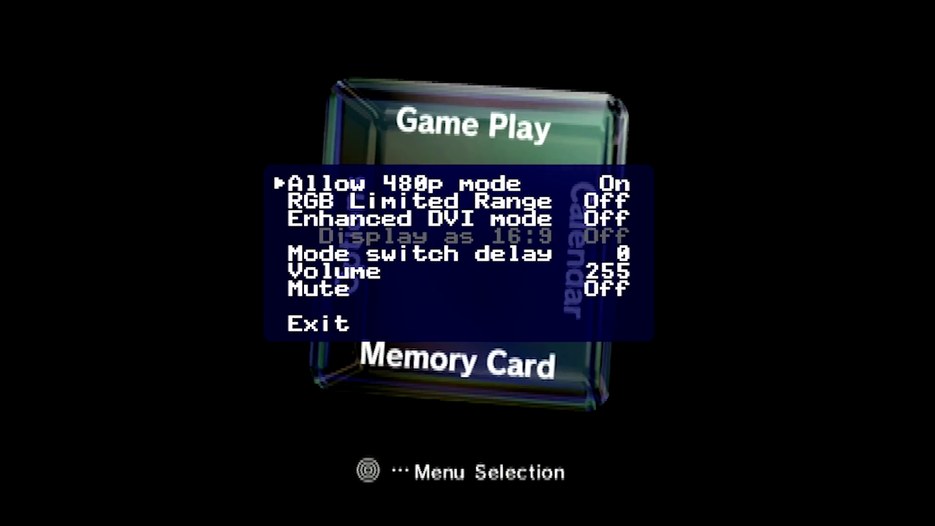
key("Down")
key("Down")
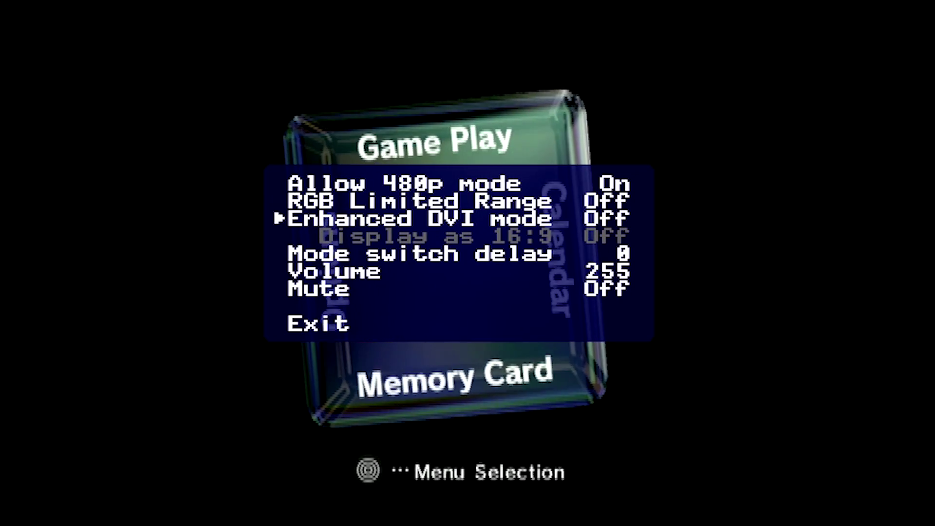
key("Return")
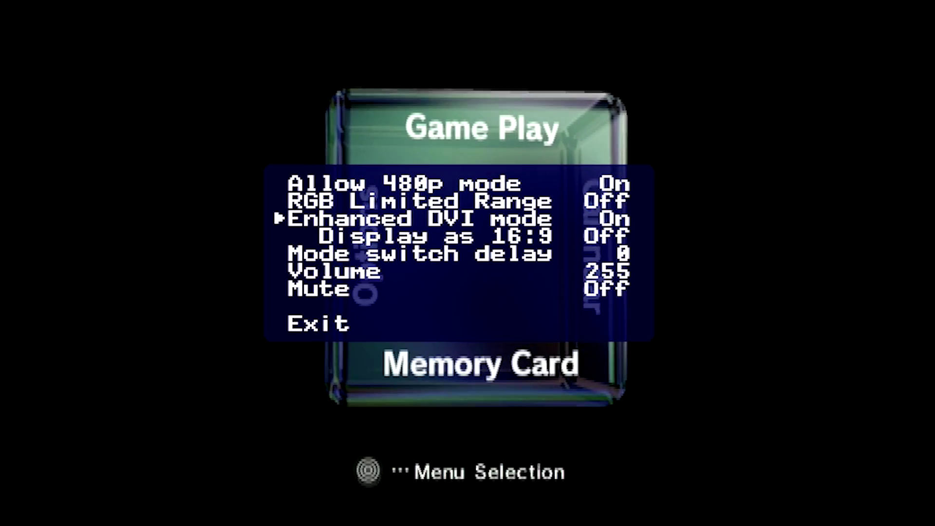
key("Down")
key("Down")
key("Down")
key("Down")
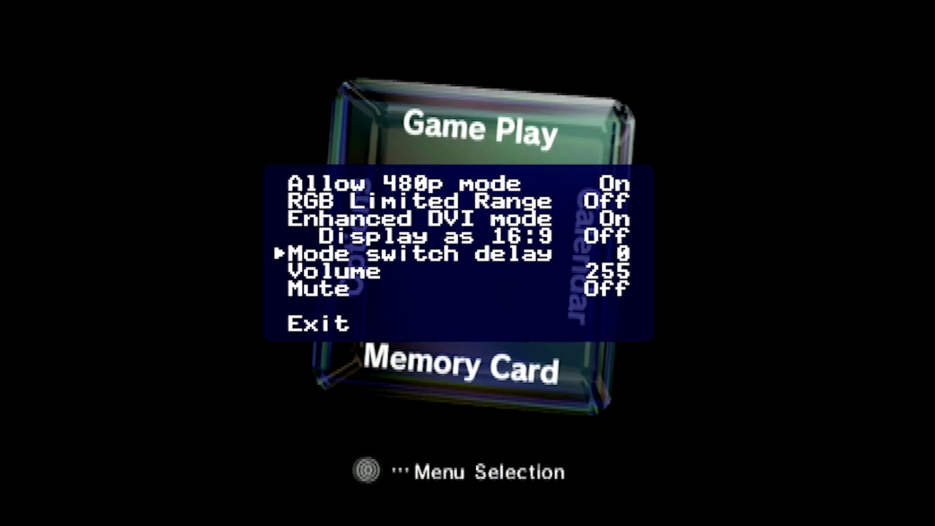
key("Down")
key("Return")
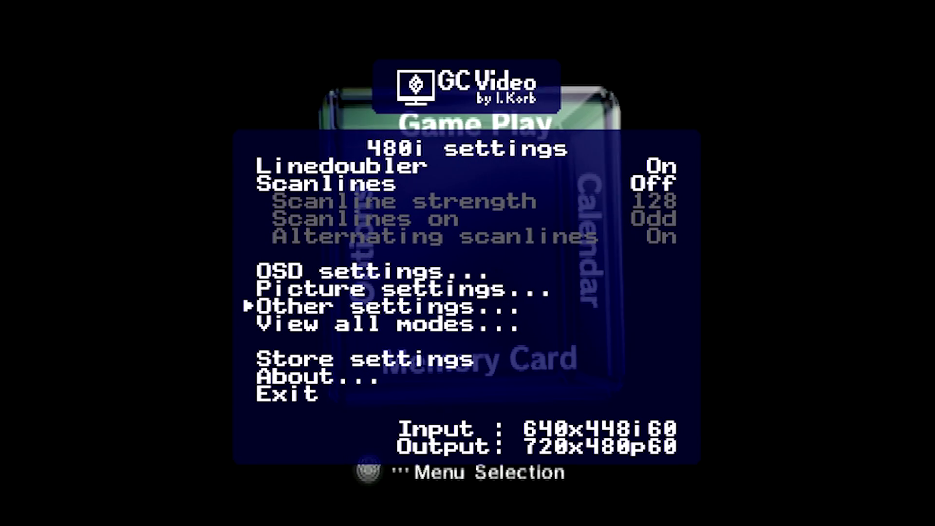
key("Down")
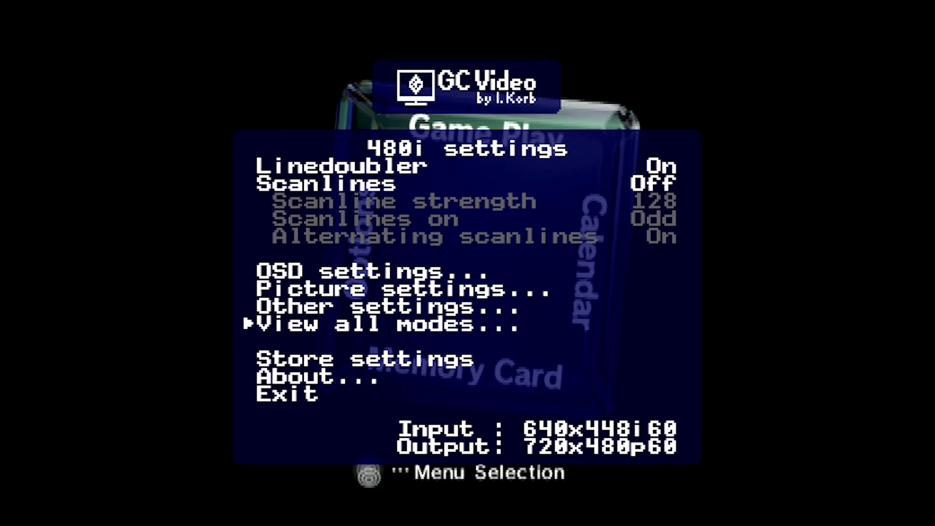
key("Down")
key("Return")
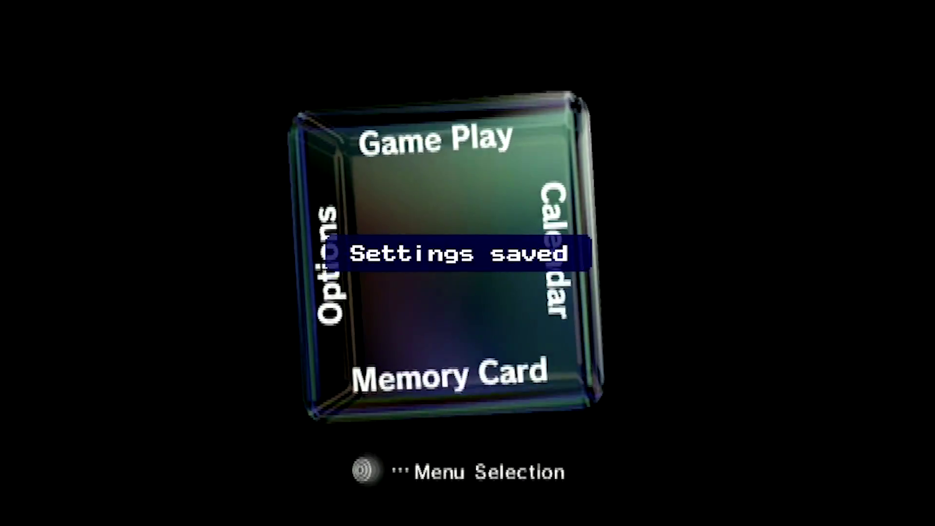